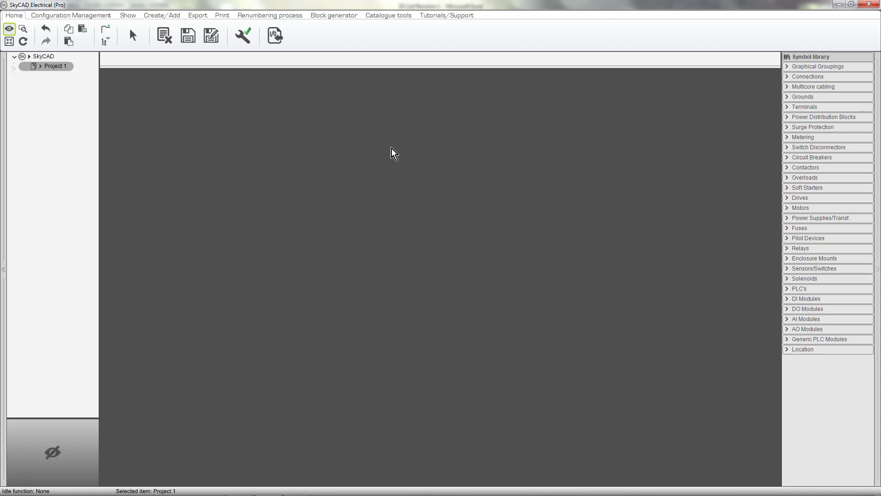
Switch from SkyCAD to the Excel IO List Revision 1 workbook
{"action": "key", "text": "alt+Tab"}
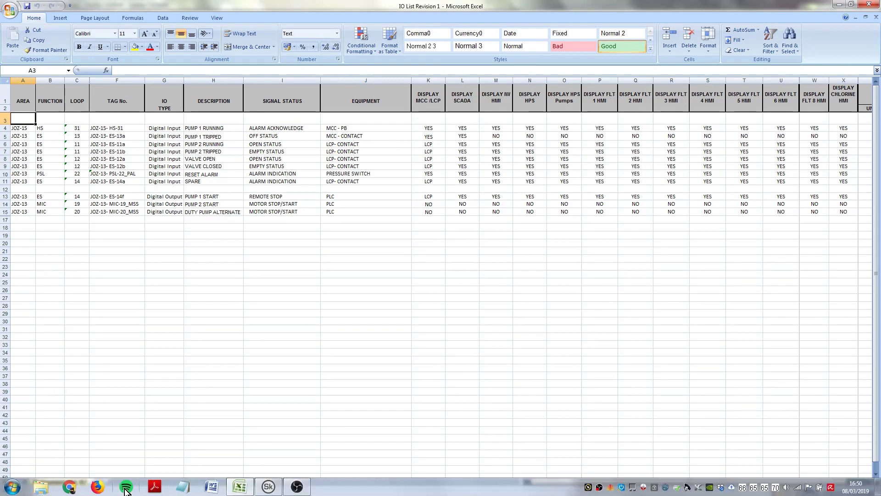
Browse to C:\SkyCAD Environments\Standard Environment\Template files\IO import templates in Explorer
{"action": "left_click", "coordinate": [42, 489]}
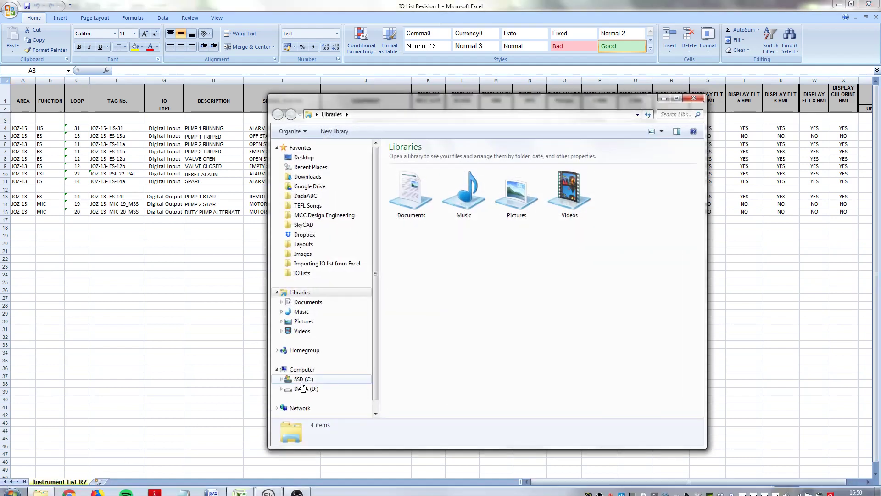
{"action": "left_click", "coordinate": [303, 379]}
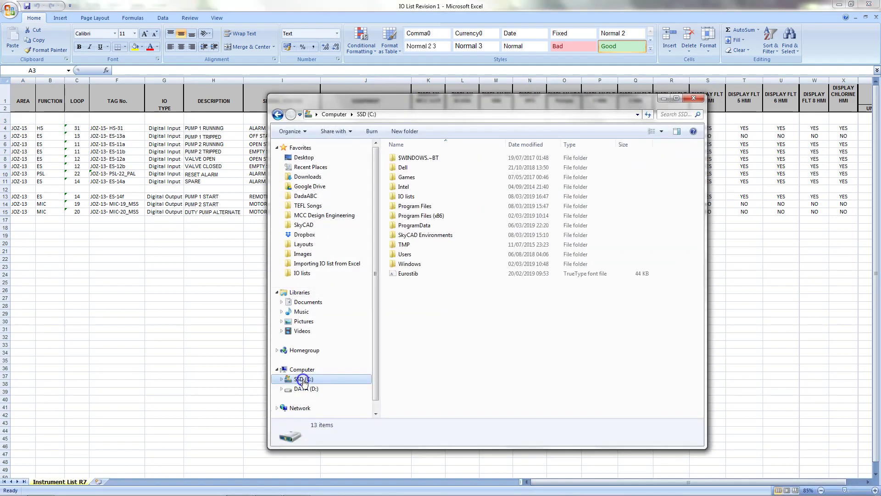
{"action": "double_click", "coordinate": [455, 235]}
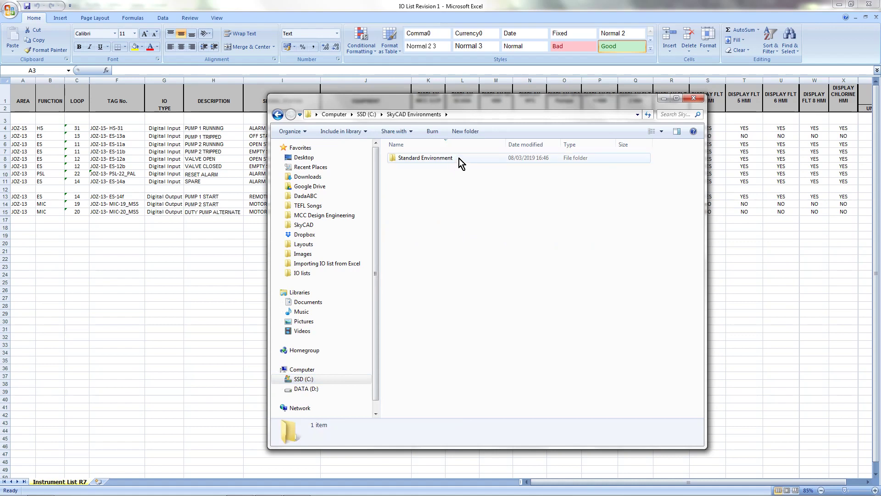
{"action": "double_click", "coordinate": [459, 159]}
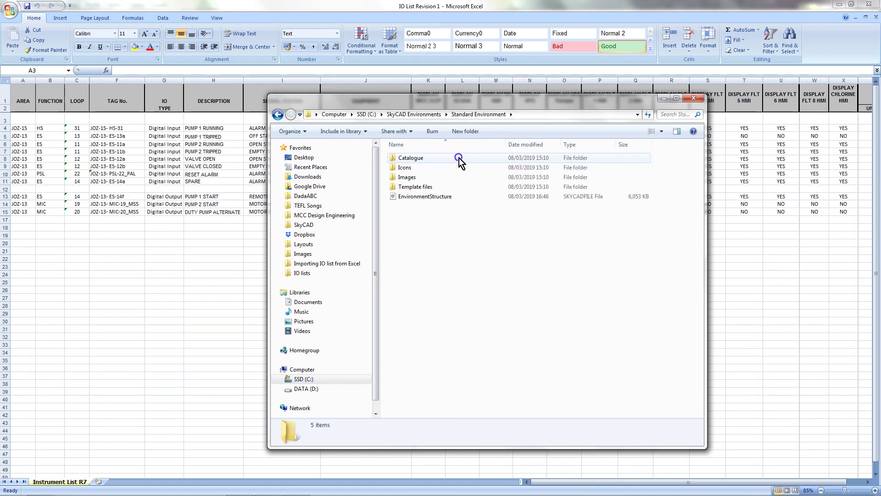
{"action": "double_click", "coordinate": [459, 187]}
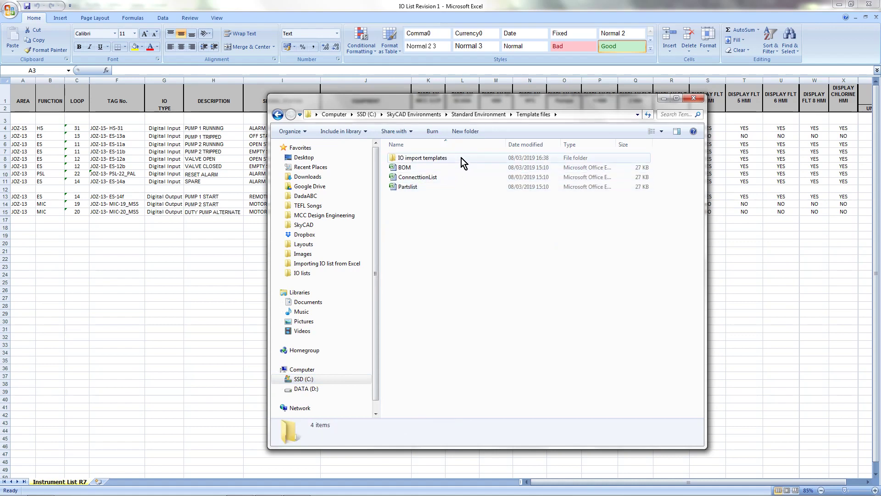
{"action": "double_click", "coordinate": [462, 158]}
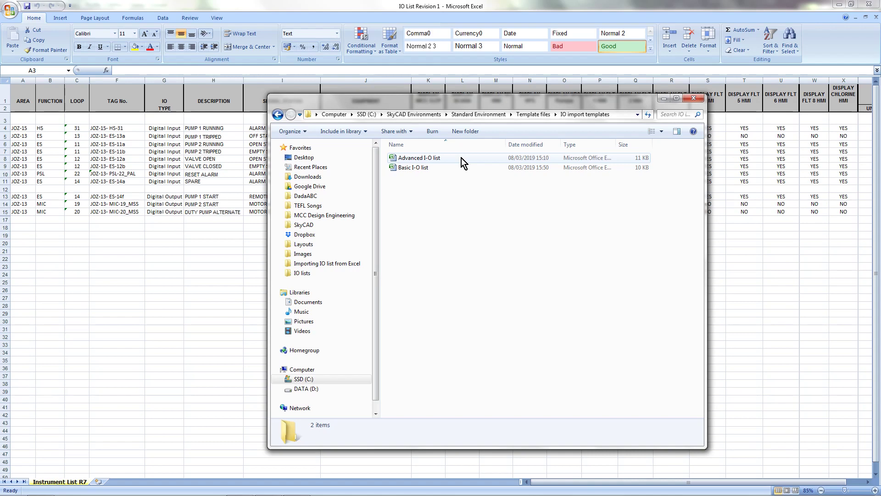
Open the Basic I-O list template, check its Description header, then go back to IO List Revision 1
{"action": "double_click", "coordinate": [461, 168]}
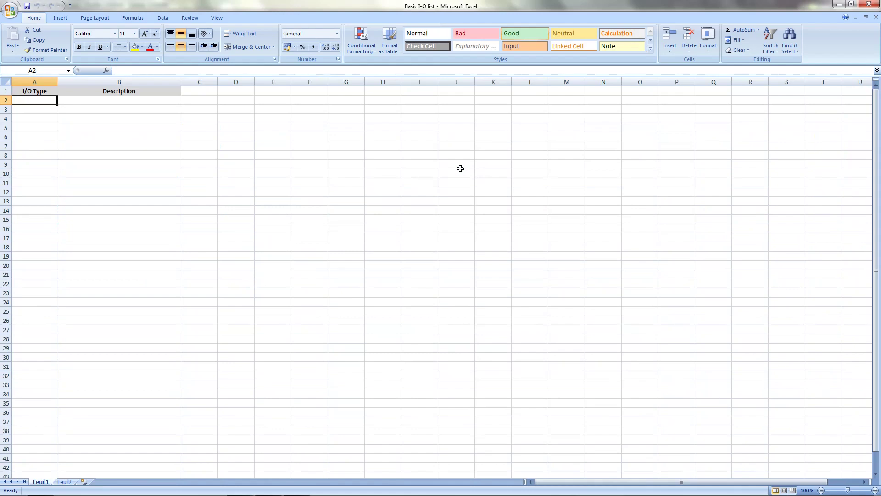
{"action": "left_click", "coordinate": [48, 91]}
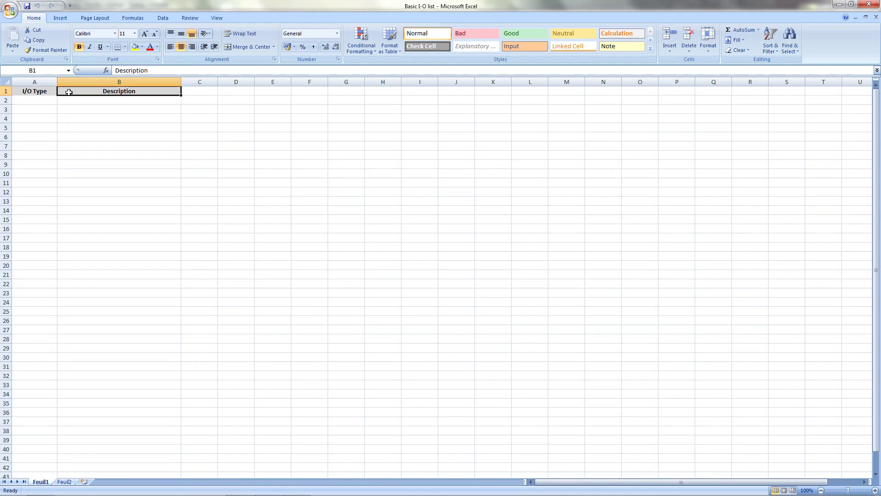
{"action": "key", "text": "ctrl+Tab"}
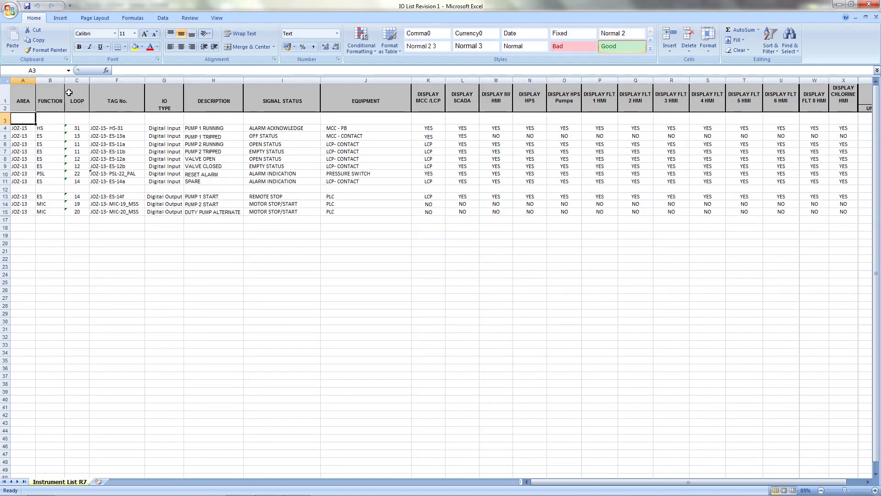
{"action": "key", "text": "ctrl+Tab"}
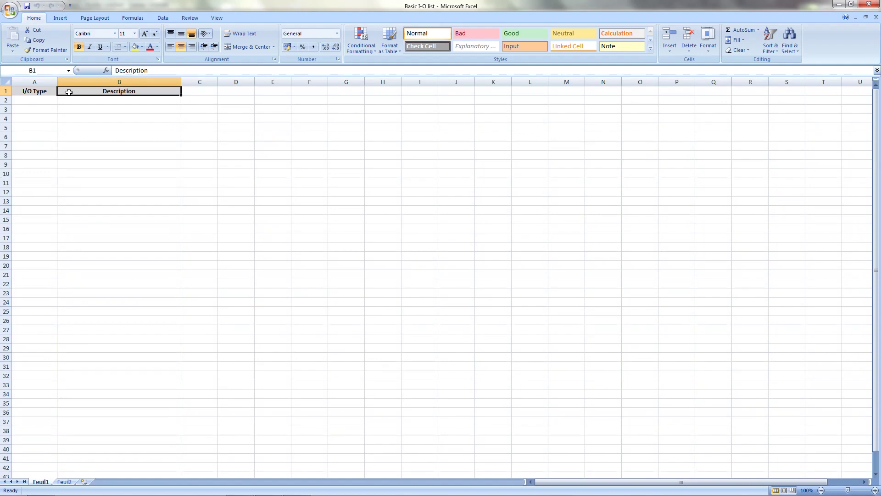
{"action": "key", "text": "ctrl+Tab"}
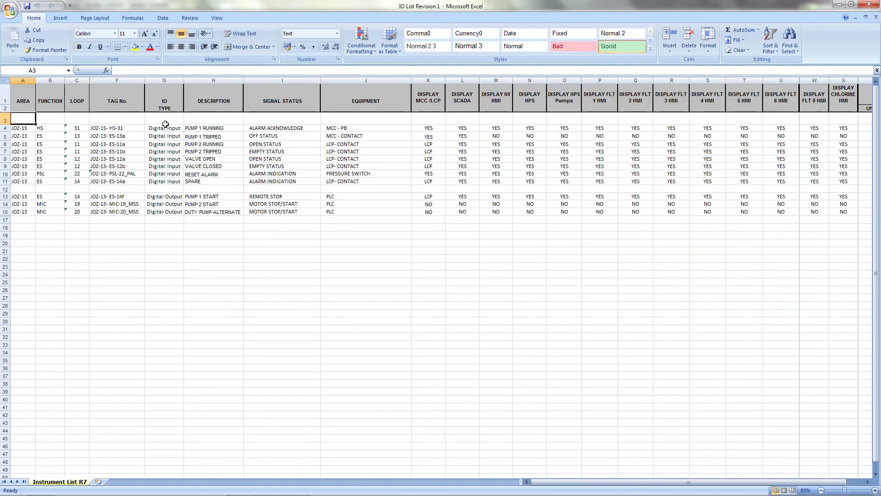
Paste the G4:H15 IO types and descriptions into the template at A2, then delete blank row 10
{"action": "left_click_drag", "start_coordinate": [166, 128], "coordinate": [204, 212]}
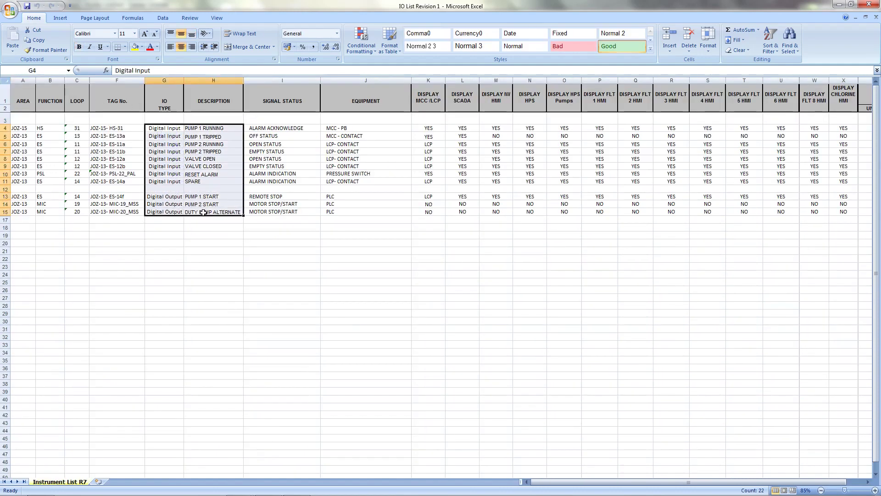
{"action": "key", "text": "ctrl+c"}
{"action": "key", "text": "ctrl+Tab"}
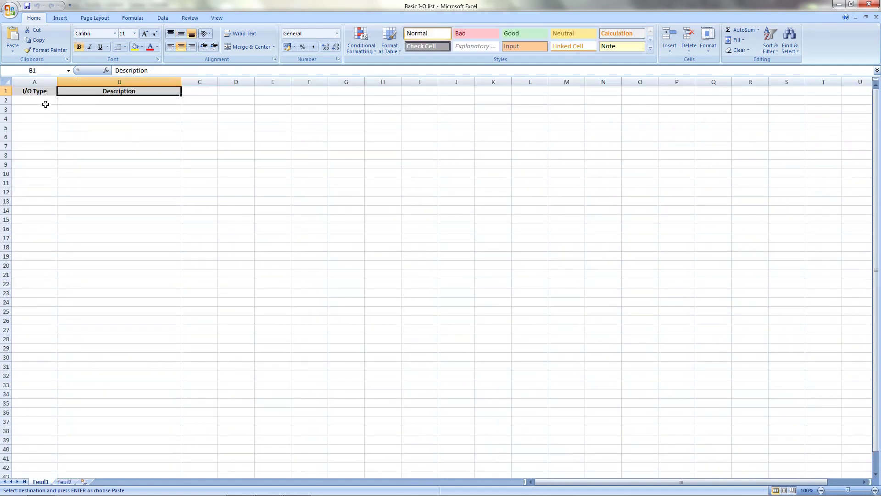
{"action": "left_click", "coordinate": [45, 104]}
{"action": "key", "text": "ctrl+v"}
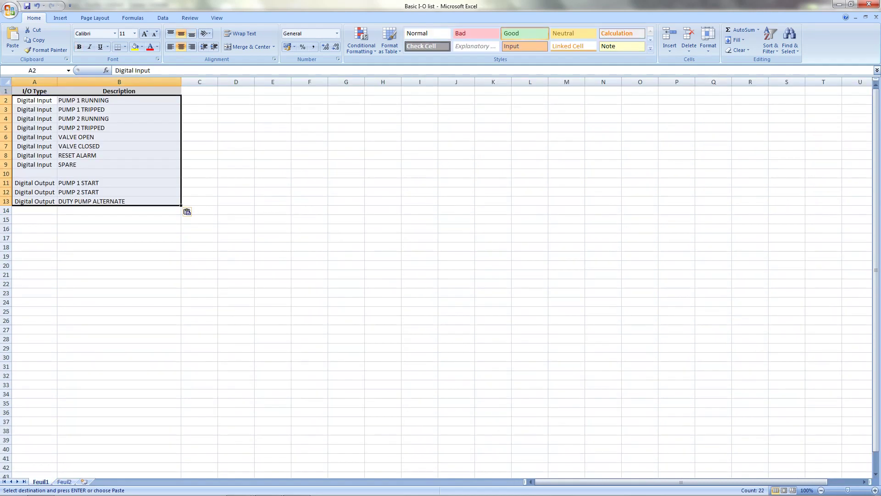
{"action": "right_click", "coordinate": [6, 174]}
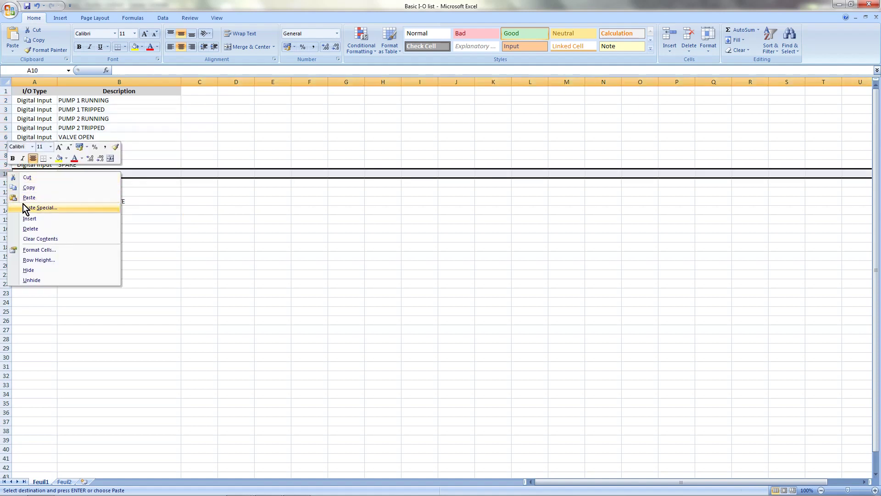
{"action": "left_click", "coordinate": [31, 228]}
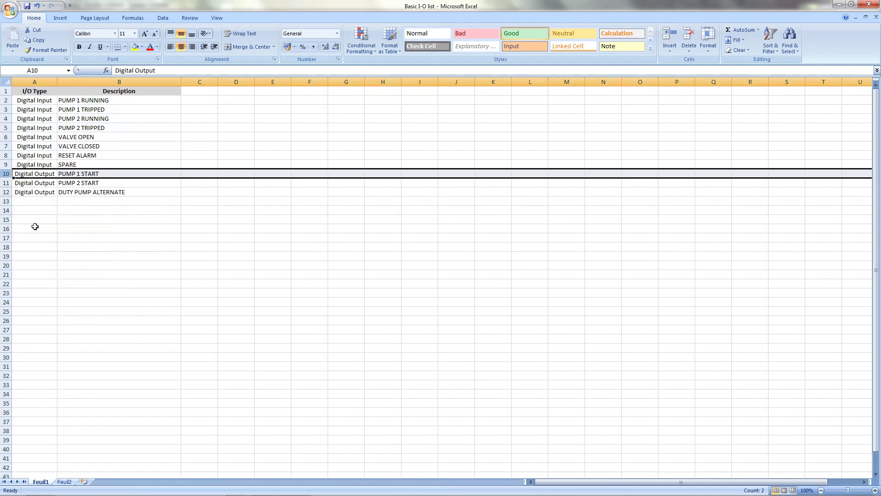
Save the workbook as 'Example Project Basic I-O list' in C:\IO lists
{"action": "left_click", "coordinate": [10, 8]}
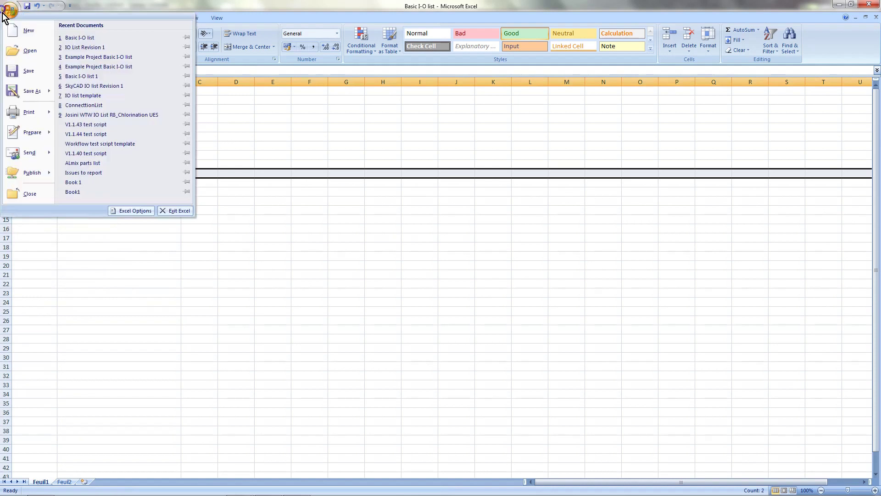
{"action": "left_click", "coordinate": [27, 92]}
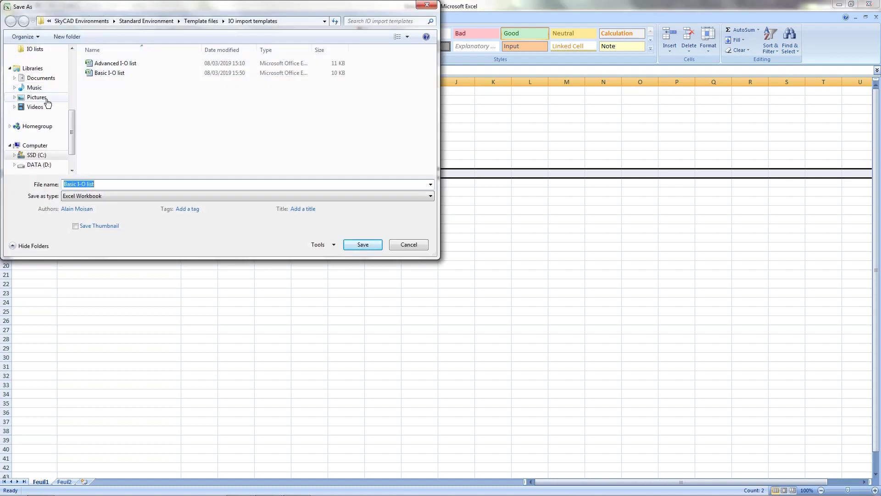
{"action": "left_click", "coordinate": [34, 49]}
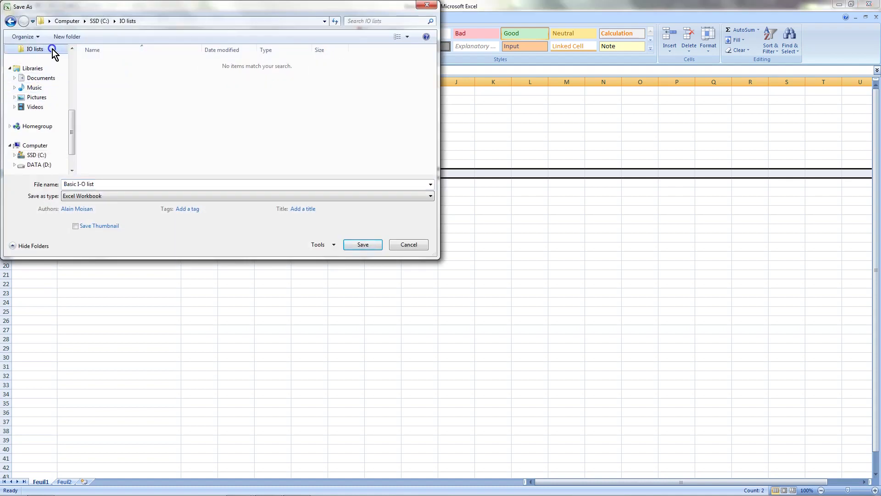
{"action": "left_click", "coordinate": [64, 184]}
{"action": "type", "text": "Example Projec"}
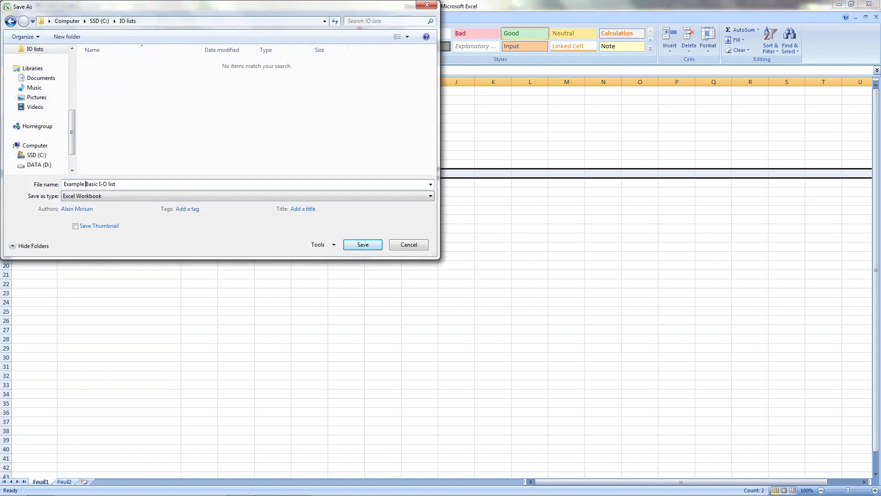
{"action": "type", "text": "t"}
{"action": "key", "text": "Return"}
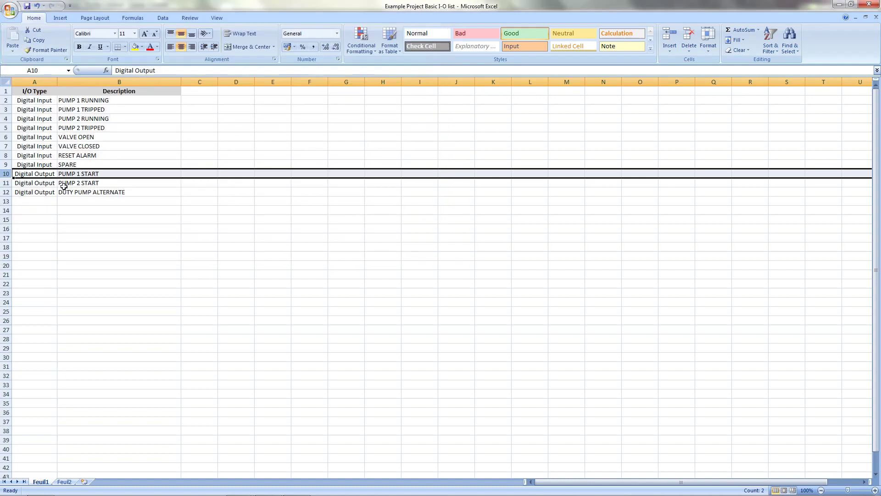
Import 'Example Project Basic I-O list' into SkyCAD's Project 1 as unassigned I/Os
{"action": "key", "text": "alt+Tab"}
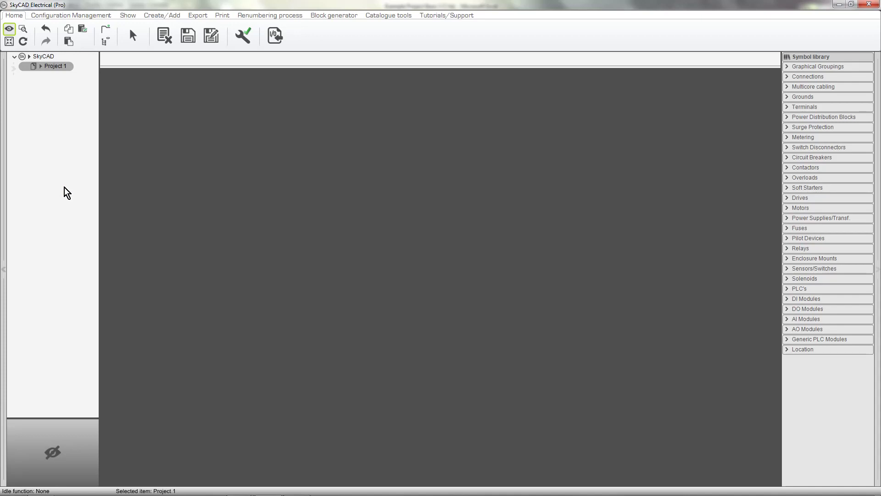
{"action": "left_click", "coordinate": [65, 66]}
{"action": "left_click", "coordinate": [275, 38]}
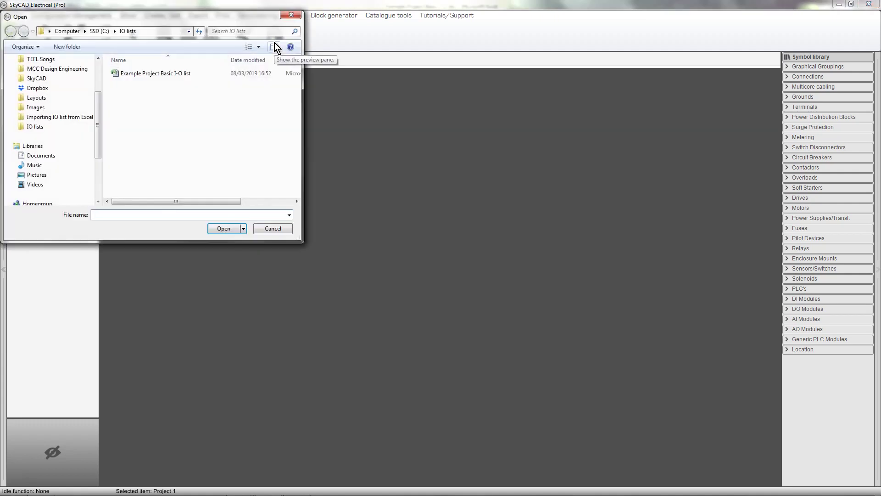
{"action": "left_click", "coordinate": [200, 73]}
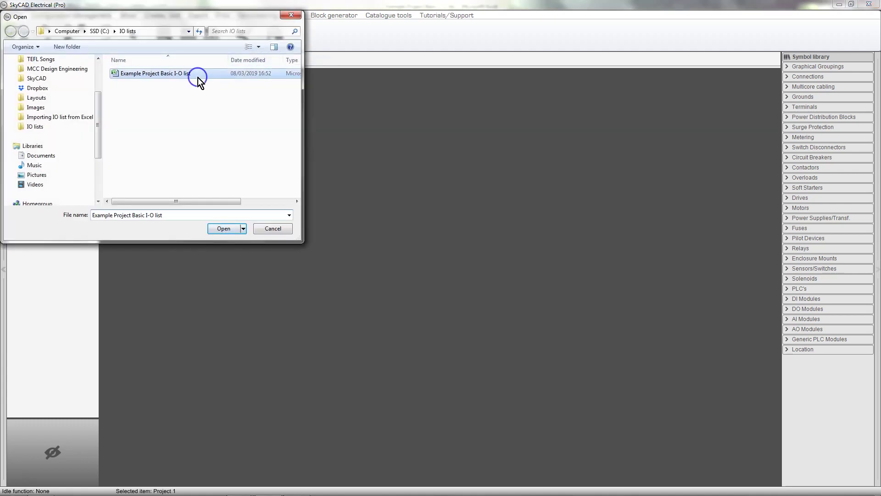
{"action": "left_click", "coordinate": [220, 228]}
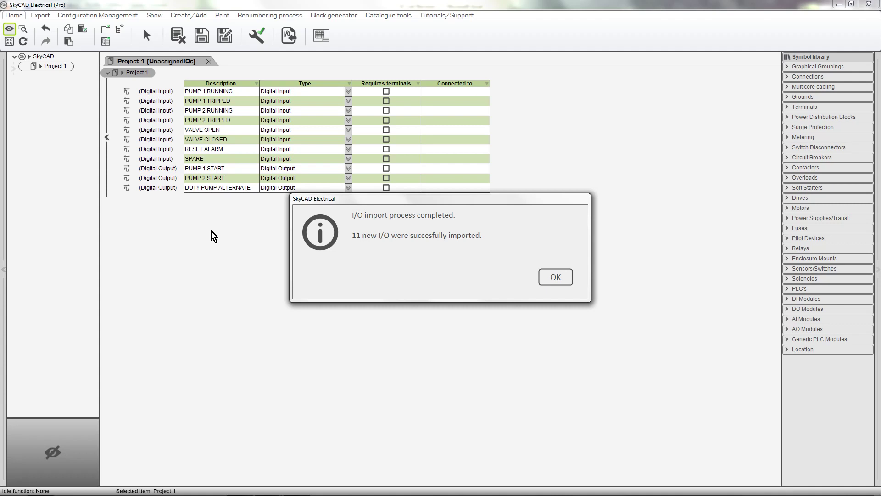
Dismiss the import completed message
{"action": "left_click", "coordinate": [556, 277]}
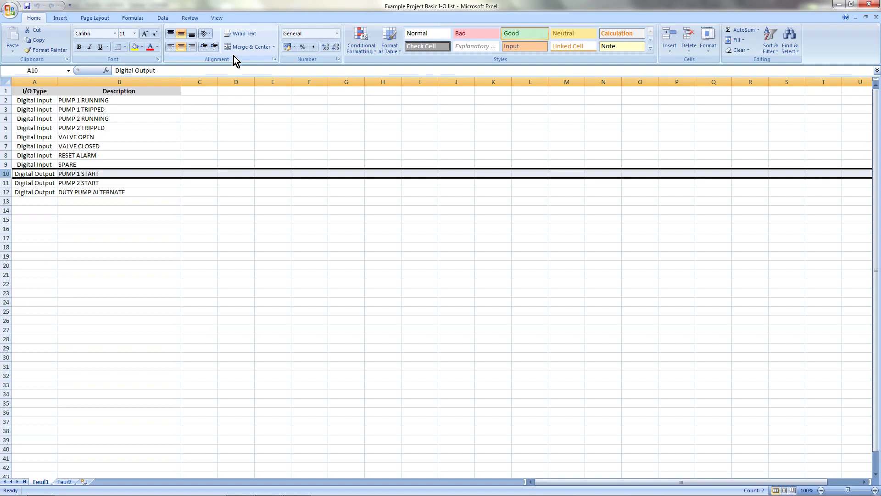
Add a Digital Output 'ALARM' in row 13, copying the type from A12, and return to SkyCAD
{"action": "left_click", "coordinate": [35, 191]}
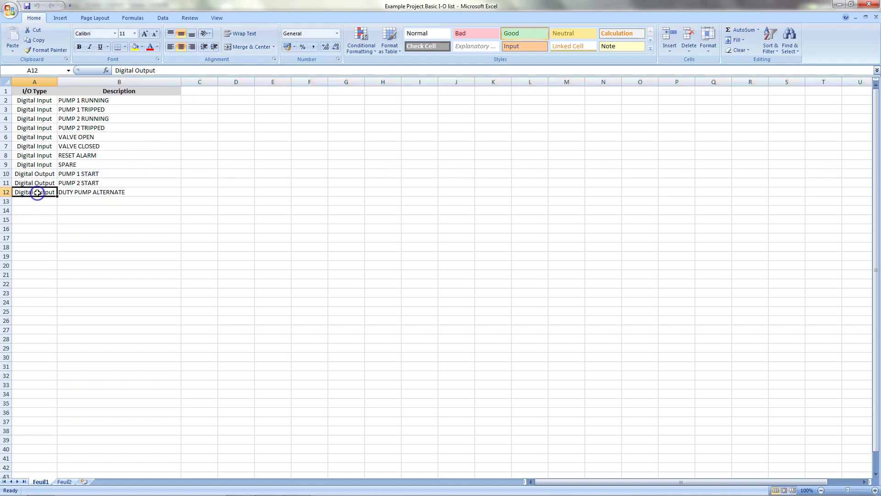
{"action": "key", "text": "ctrl+c"}
{"action": "left_click", "coordinate": [40, 202]}
{"action": "key", "text": "ctrl+v"}
{"action": "left_click", "coordinate": [63, 202]}
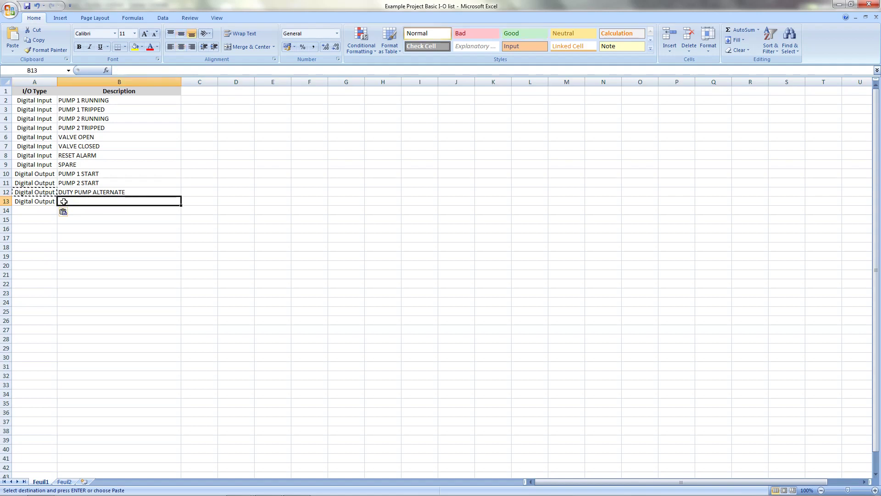
{"action": "type", "text": "ALARM"}
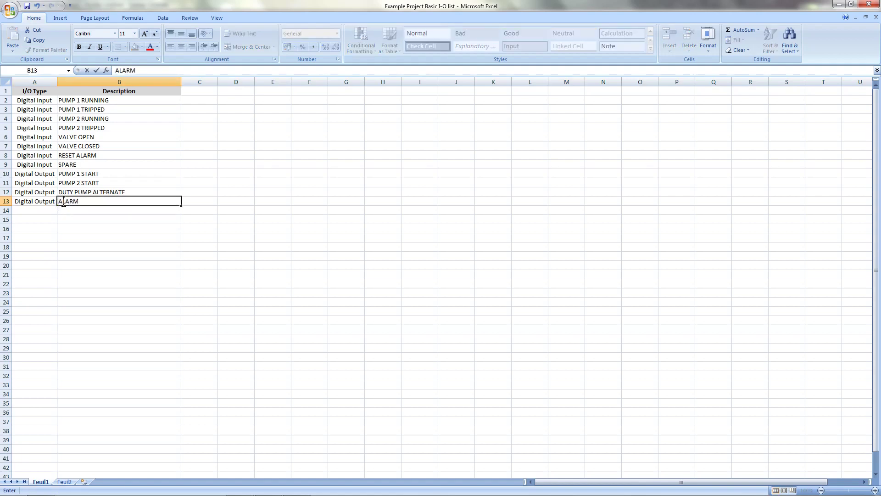
{"action": "key", "text": "Return"}
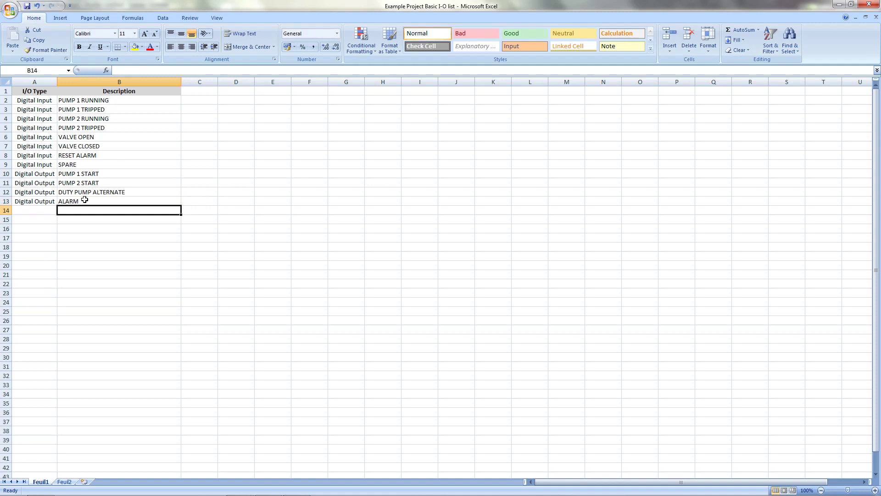
{"action": "key", "text": "alt+Tab"}
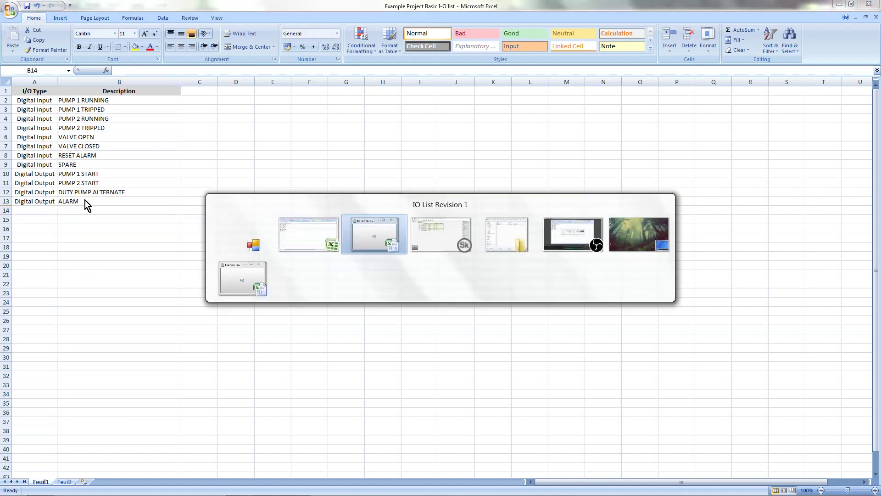
{"action": "key", "text": "alt+Tab"}
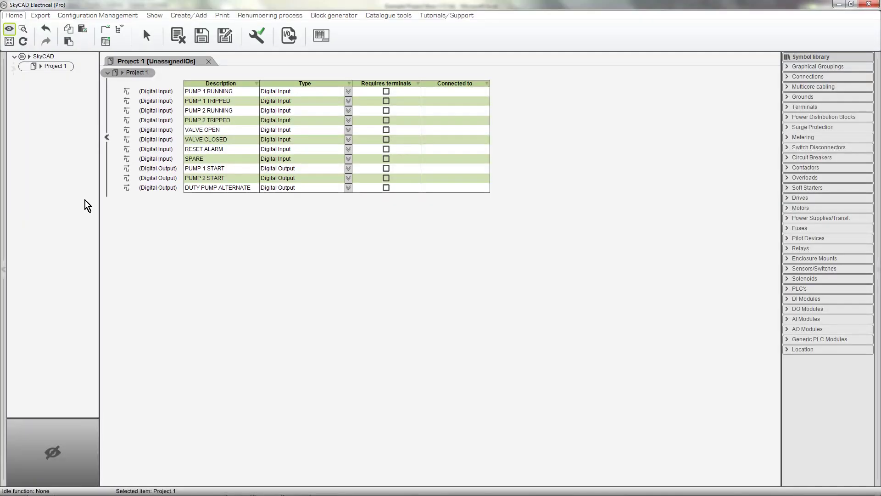
Re-import 'Example Project Basic I-O list', confirm the message, and select the new ALARM row
{"action": "left_click", "coordinate": [289, 34]}
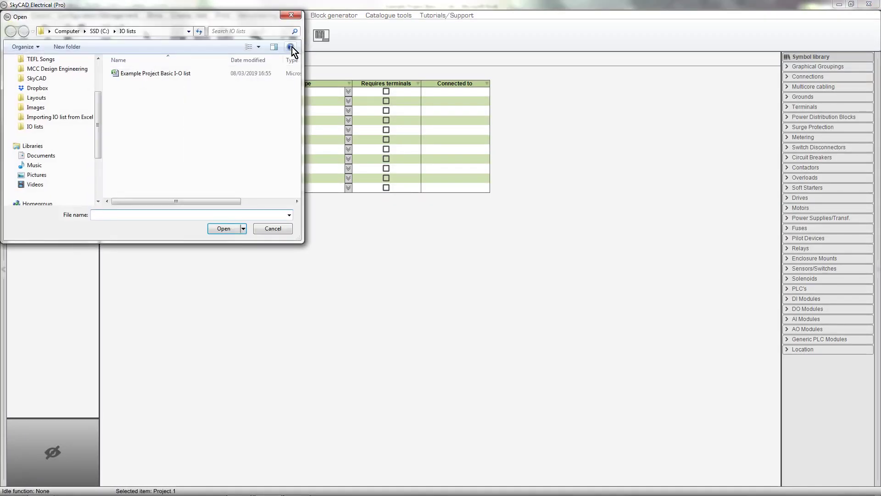
{"action": "left_click", "coordinate": [245, 72]}
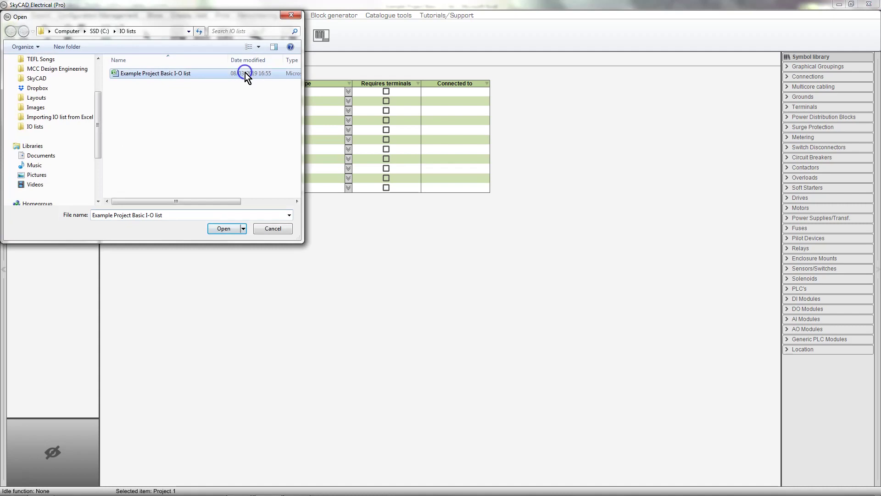
{"action": "left_click", "coordinate": [225, 229]}
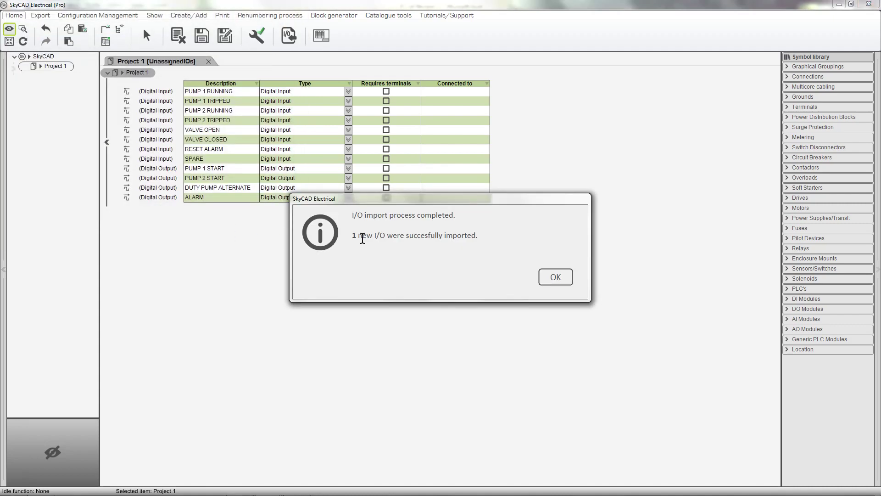
{"action": "left_click", "coordinate": [555, 276]}
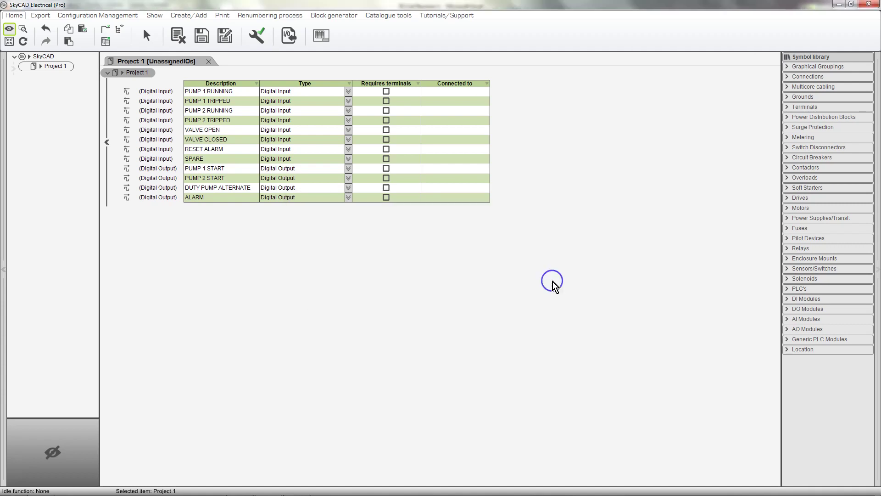
{"action": "left_click", "coordinate": [158, 197]}
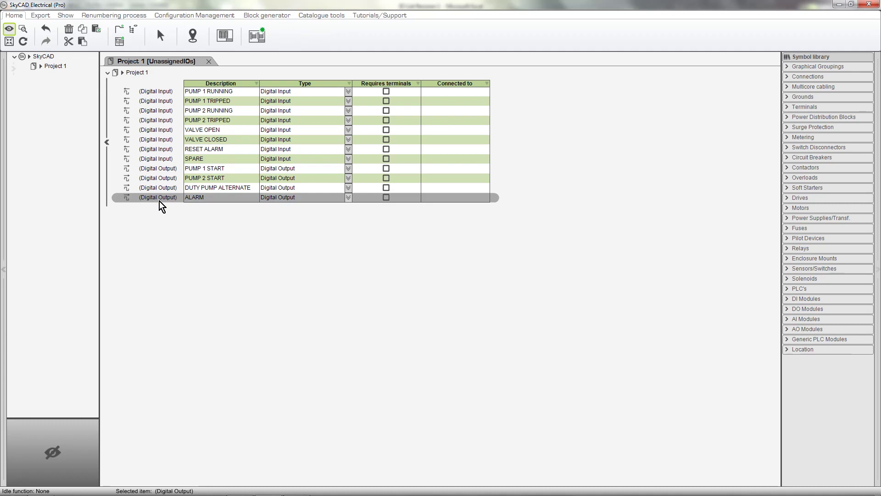
Add a new I/O to Project 1 described 'SPARE' with type Digital output
{"action": "left_click", "coordinate": [55, 66]}
{"action": "left_click", "coordinate": [180, 16]}
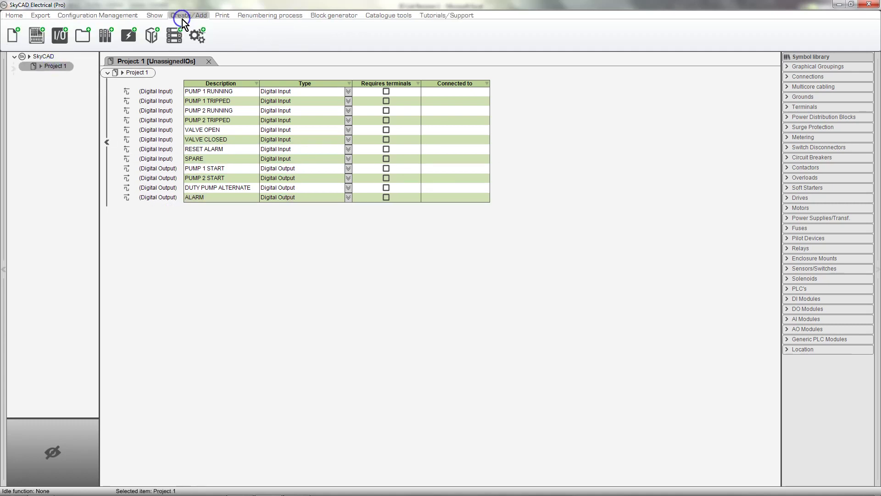
{"action": "left_click", "coordinate": [65, 34]}
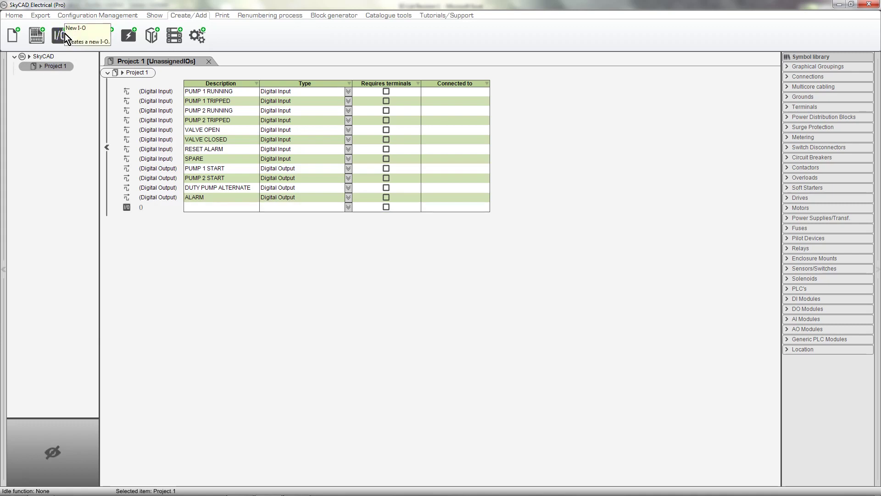
{"action": "left_click", "coordinate": [215, 207]}
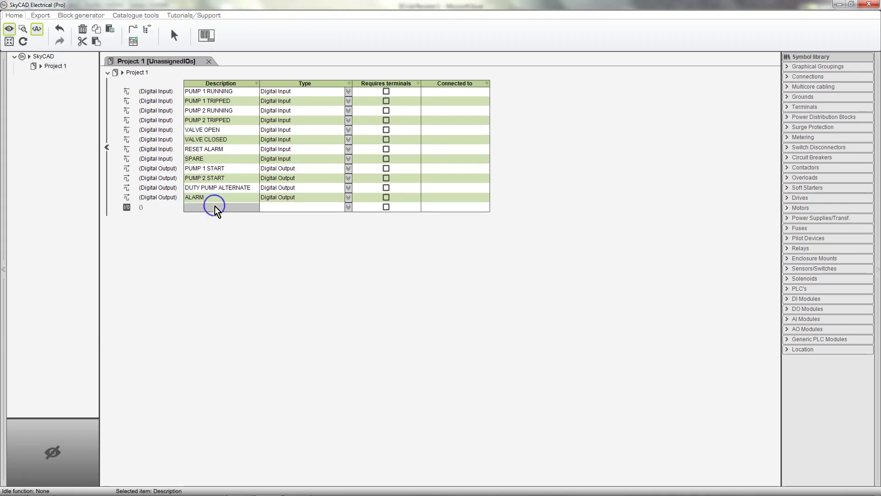
{"action": "type", "text": "SPARE"}
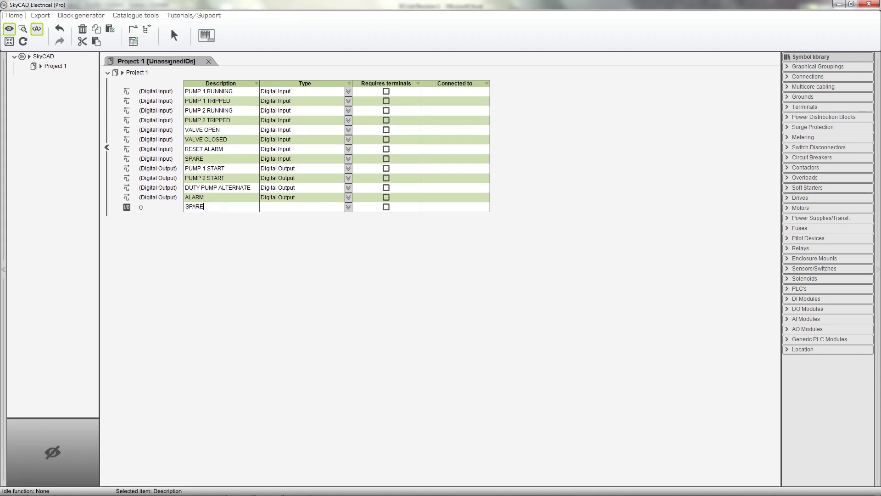
{"action": "left_click", "coordinate": [348, 207]}
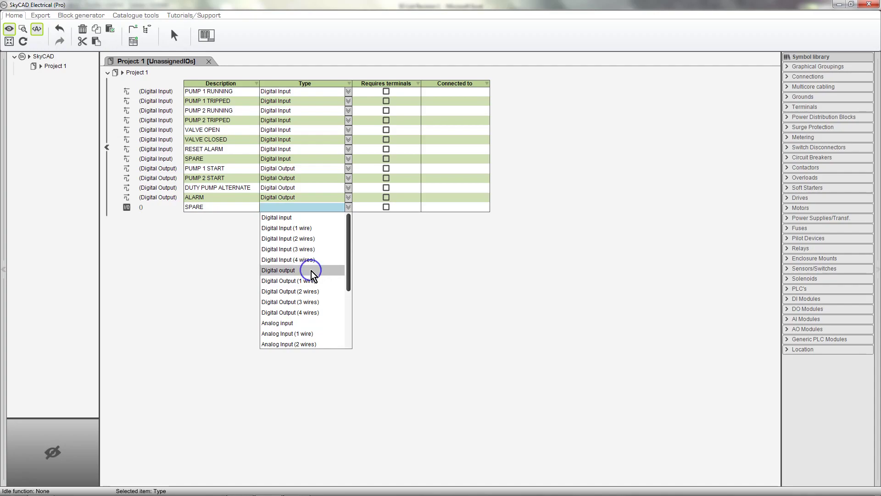
{"action": "left_click", "coordinate": [278, 270]}
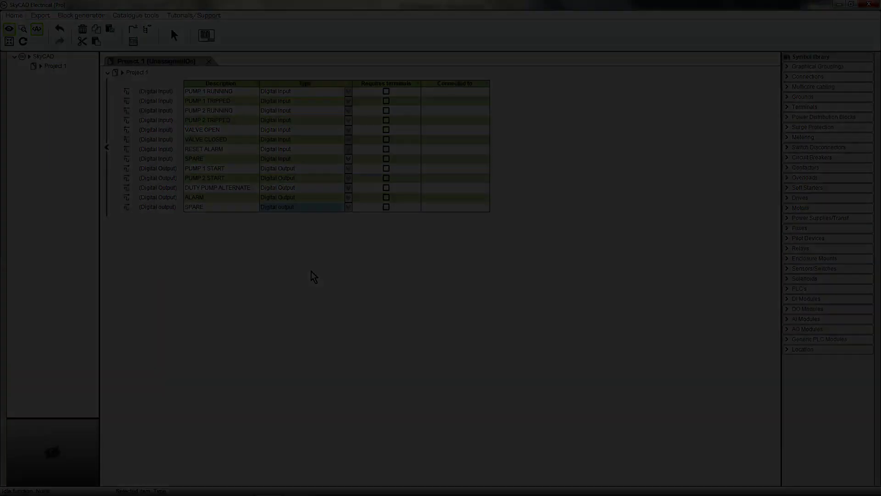